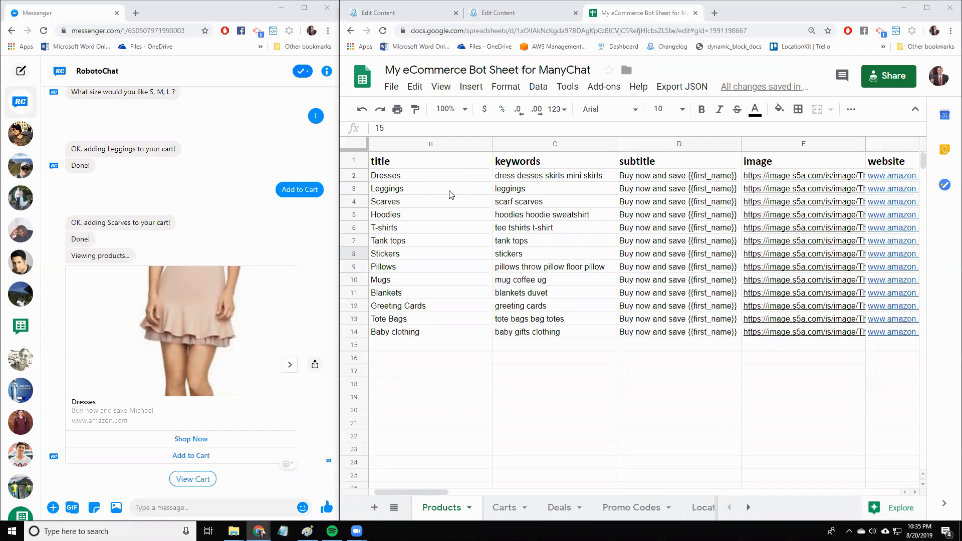
Examine the Products sheet's product titles and its has_sizes and size_options columns
{"action": "left_click", "coordinate": [431, 209]}
{"action": "left_click", "coordinate": [430, 253]}
{"action": "left_click", "coordinate": [428, 267]}
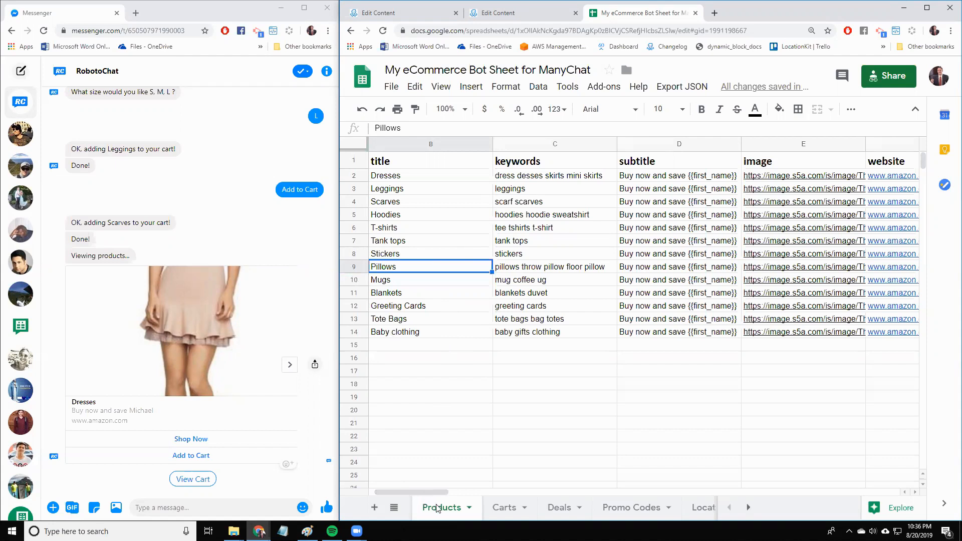
{"action": "left_click_drag", "start_coordinate": [436, 490], "coordinate": [542, 482]}
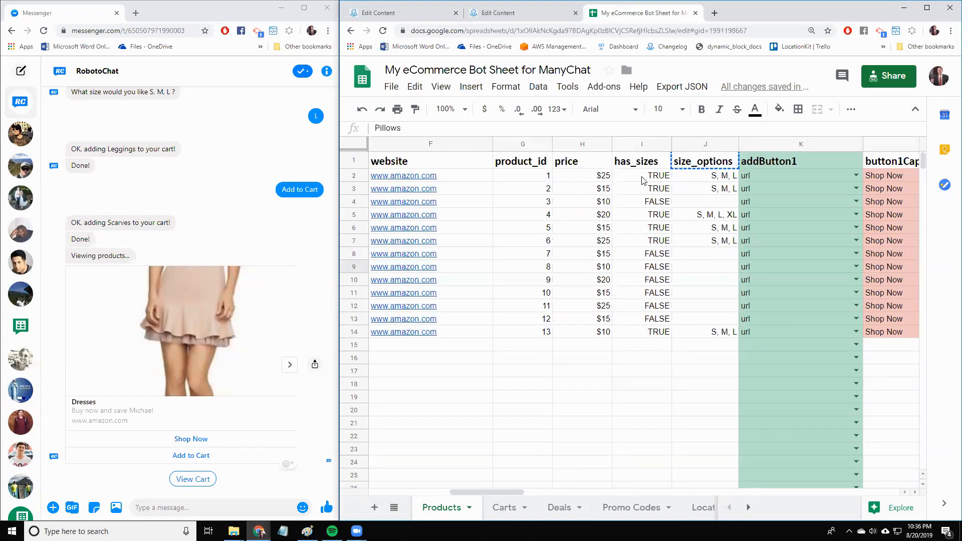
{"action": "left_click", "coordinate": [637, 205]}
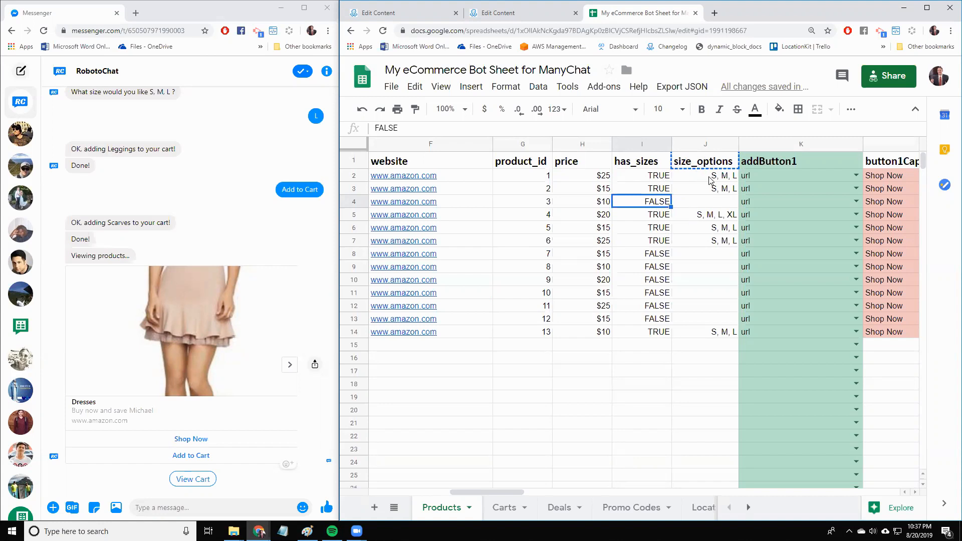
{"action": "left_click", "coordinate": [692, 217]}
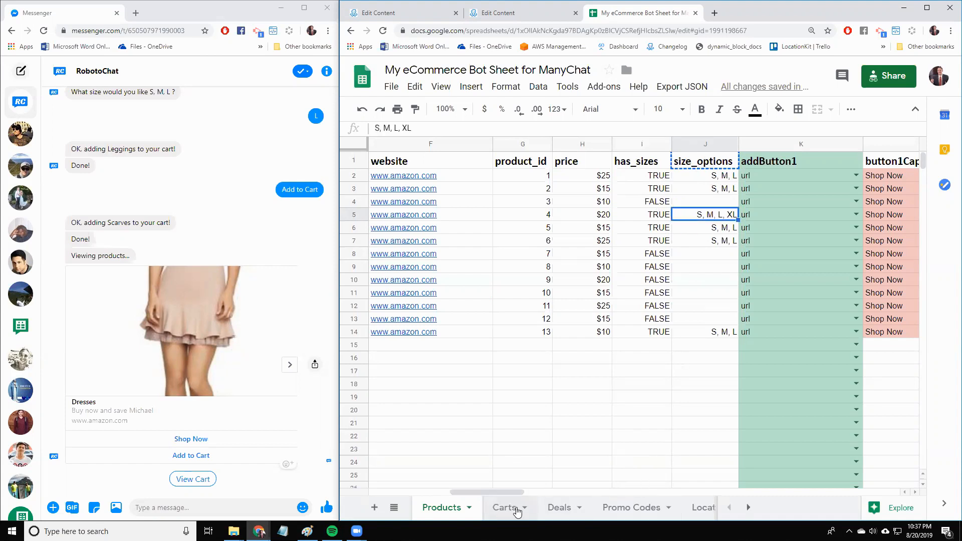
{"action": "mouse_move", "coordinate": [514, 492]}
{"action": "left_mouse_down"}
{"action": "mouse_move", "coordinate": [413, 501]}
{"action": "mouse_move", "coordinate": [515, 492]}
{"action": "left_mouse_up"}
Switch to the Add to Cart flow in ManyChat, enter edit mode and open the Get Product Info step's external request
{"action": "left_click", "coordinate": [540, 14]}
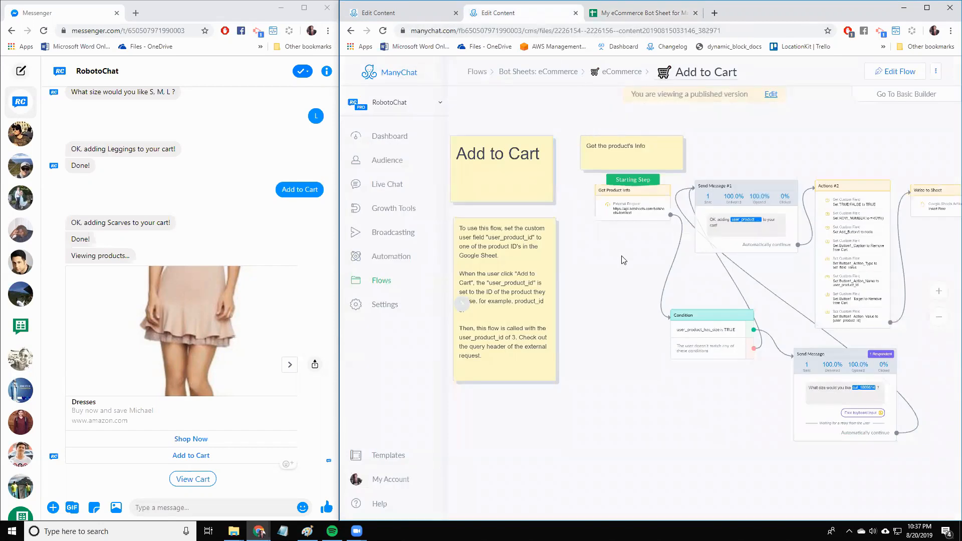
{"action": "scroll", "coordinate": [620, 259], "scroll_direction": "up", "scroll_amount": 2}
{"action": "scroll", "coordinate": [581, 241], "scroll_direction": "up", "scroll_amount": 3}
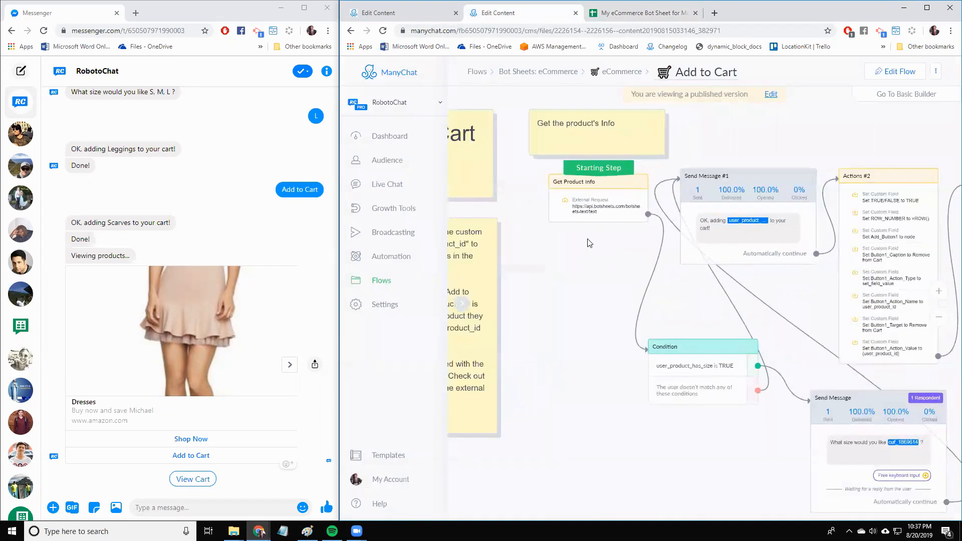
{"action": "left_click", "coordinate": [586, 236]}
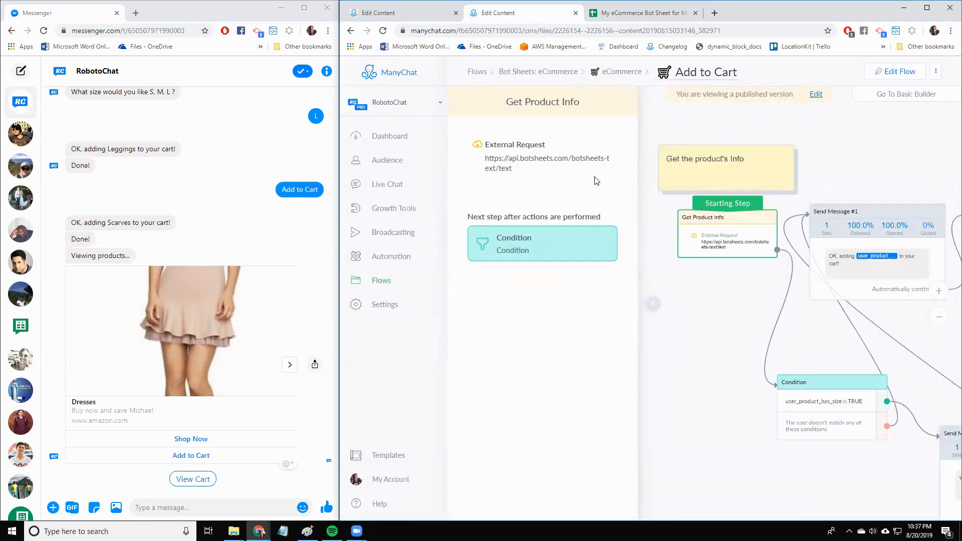
{"action": "left_click", "coordinate": [897, 71]}
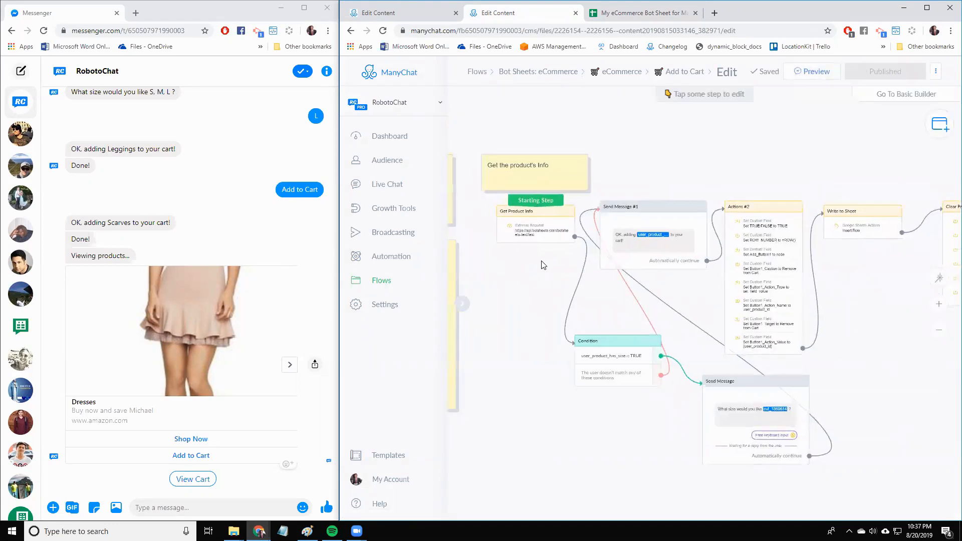
{"action": "left_click", "coordinate": [556, 197]}
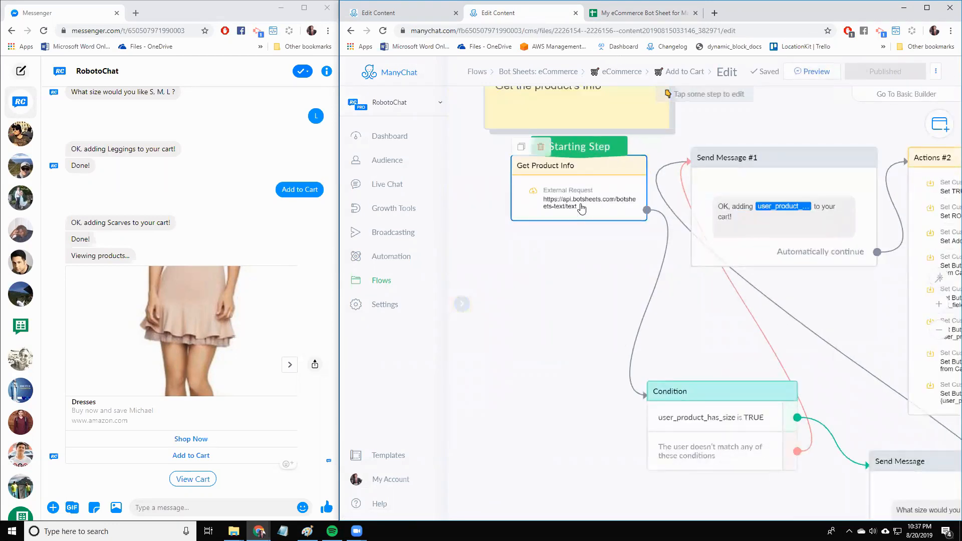
{"action": "left_click", "coordinate": [524, 161]}
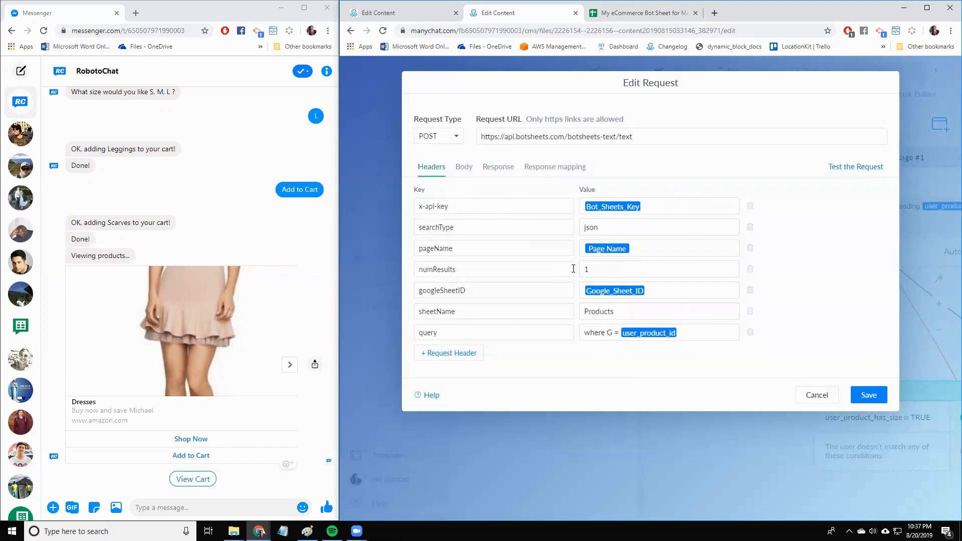
Review the request's response mapping for has_sizes and size_options, and close the request without saving
{"action": "left_click", "coordinate": [558, 172]}
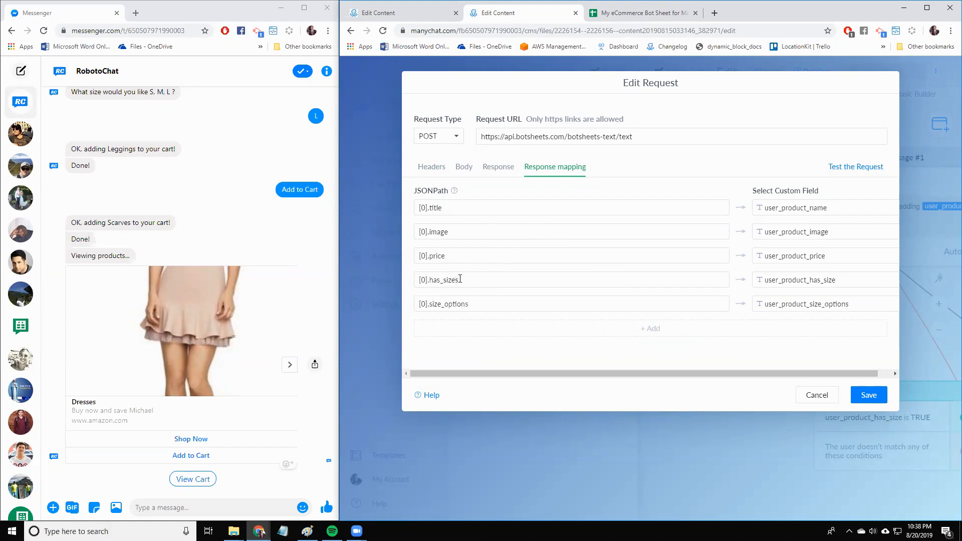
{"action": "left_click_drag", "start_coordinate": [461, 279], "coordinate": [419, 280]}
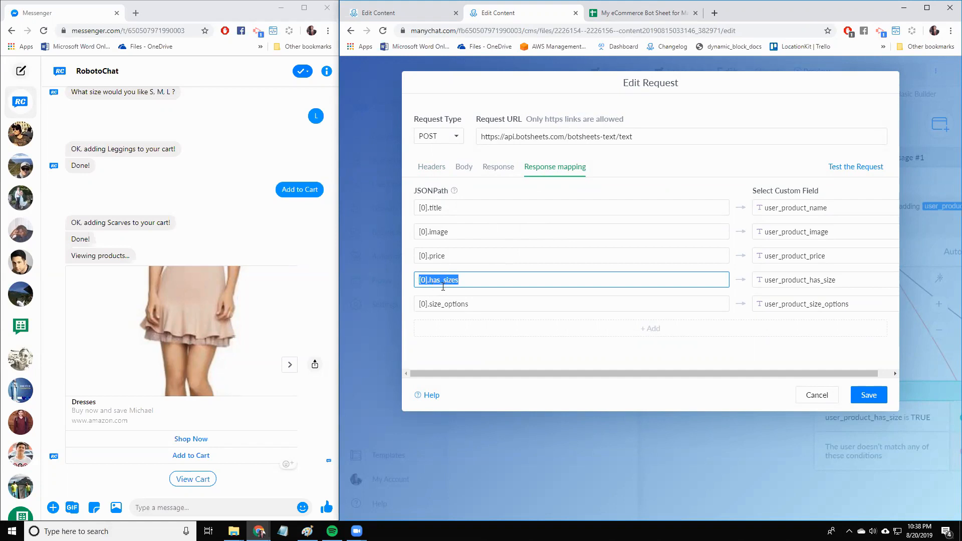
{"action": "left_click", "coordinate": [465, 281]}
{"action": "left_click", "coordinate": [815, 395]}
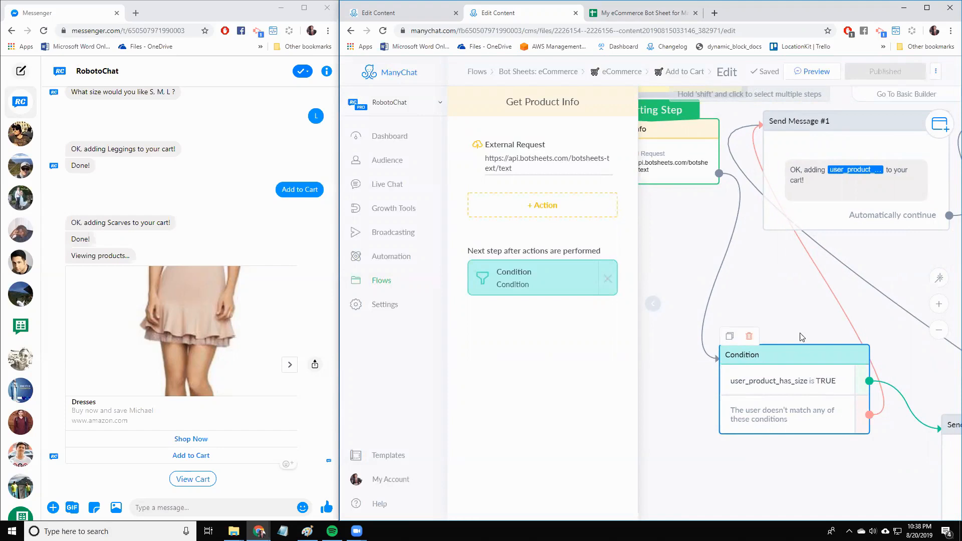
Examine the user_product_has_size condition and the Send Message step that asks which size the customer wants
{"action": "left_click_drag", "start_coordinate": [810, 318], "coordinate": [527, 251]}
{"action": "left_click", "coordinate": [734, 269]}
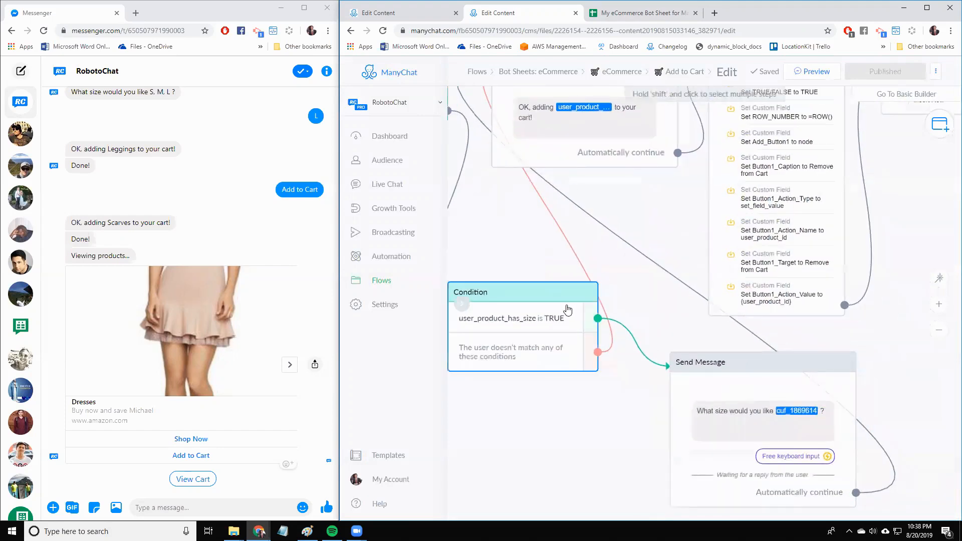
{"action": "scroll", "coordinate": [565, 319], "scroll_direction": "down", "scroll_amount": 3}
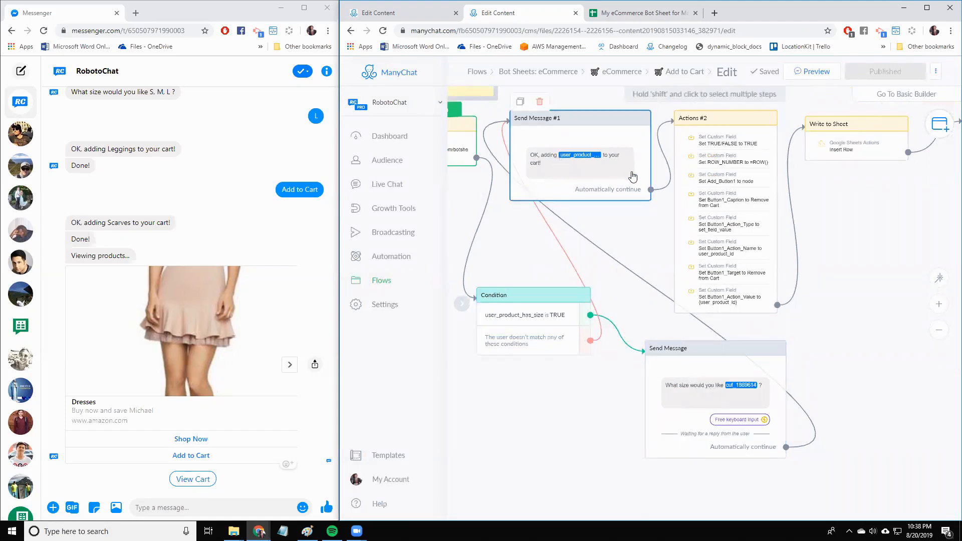
{"action": "left_click", "coordinate": [701, 398]}
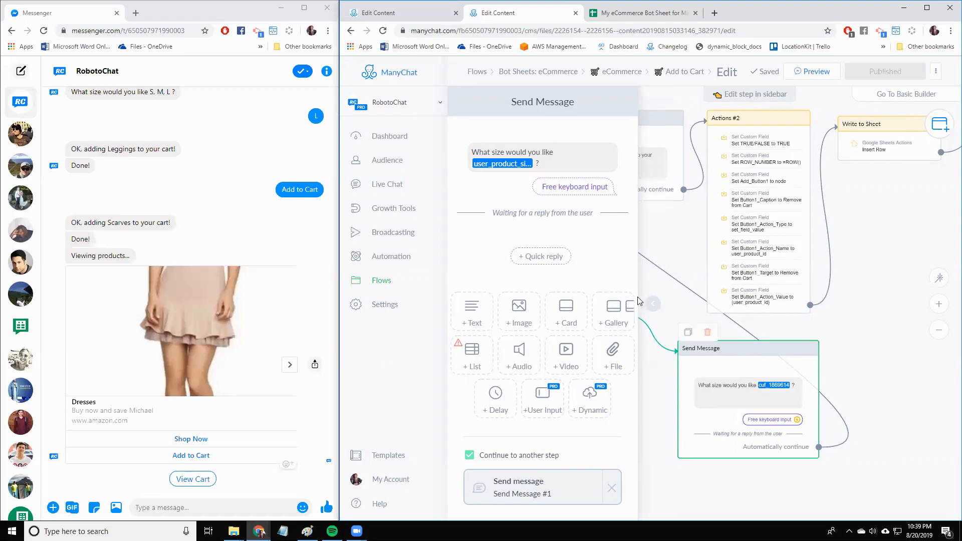
{"action": "left_click", "coordinate": [653, 297]}
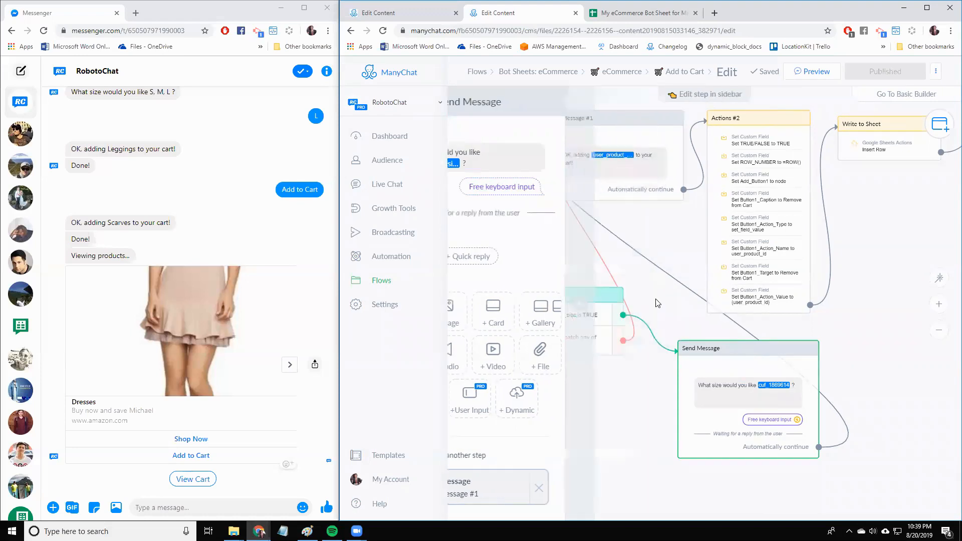
{"action": "left_click_drag", "start_coordinate": [708, 339], "coordinate": [765, 349]}
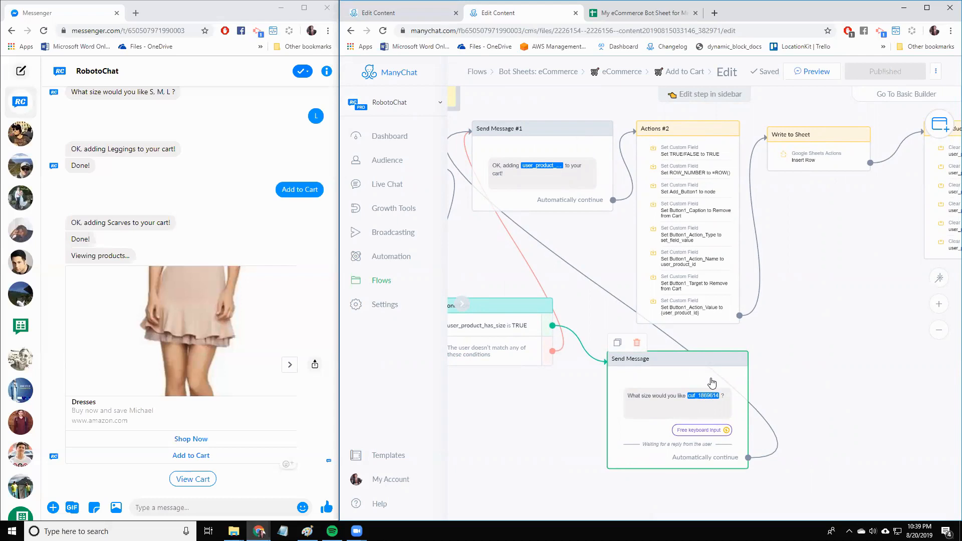
{"action": "scroll", "coordinate": [798, 391], "scroll_direction": "down", "scroll_amount": 1}
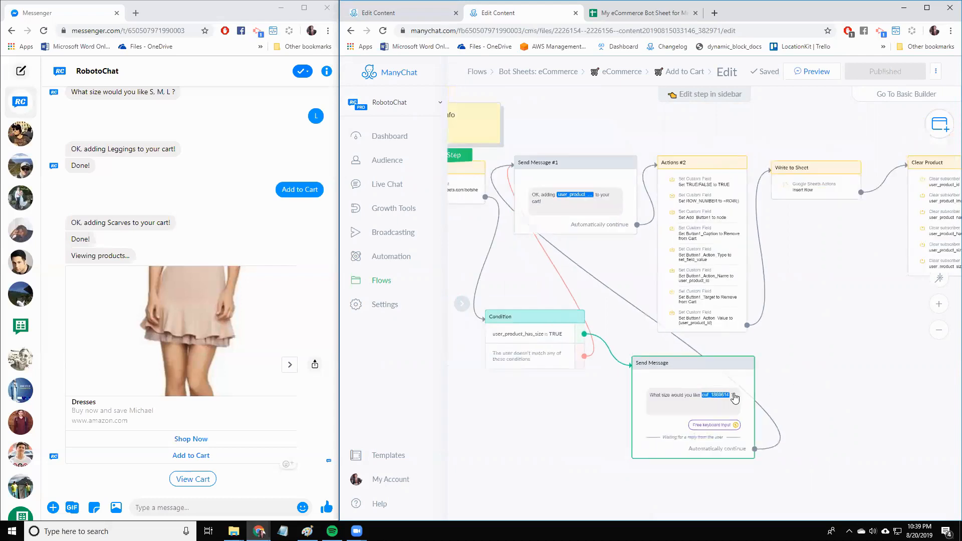
Open the Write to Sheet step's Insert Row action and review how user_product_size_choice maps to the size column
{"action": "left_click", "coordinate": [612, 218]}
{"action": "left_click_drag", "start_coordinate": [817, 244], "coordinate": [722, 263]}
{"action": "left_click", "coordinate": [704, 196]}
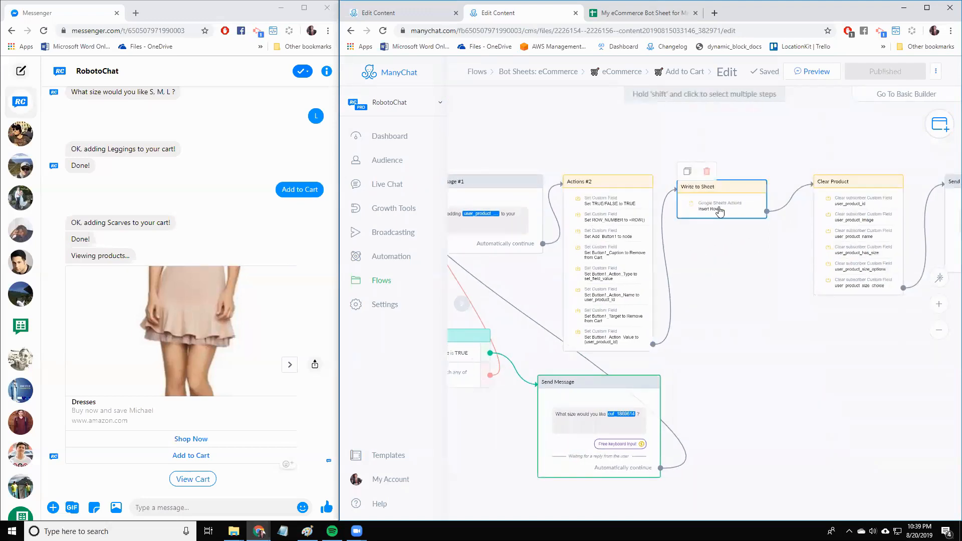
{"action": "left_click", "coordinate": [719, 211]}
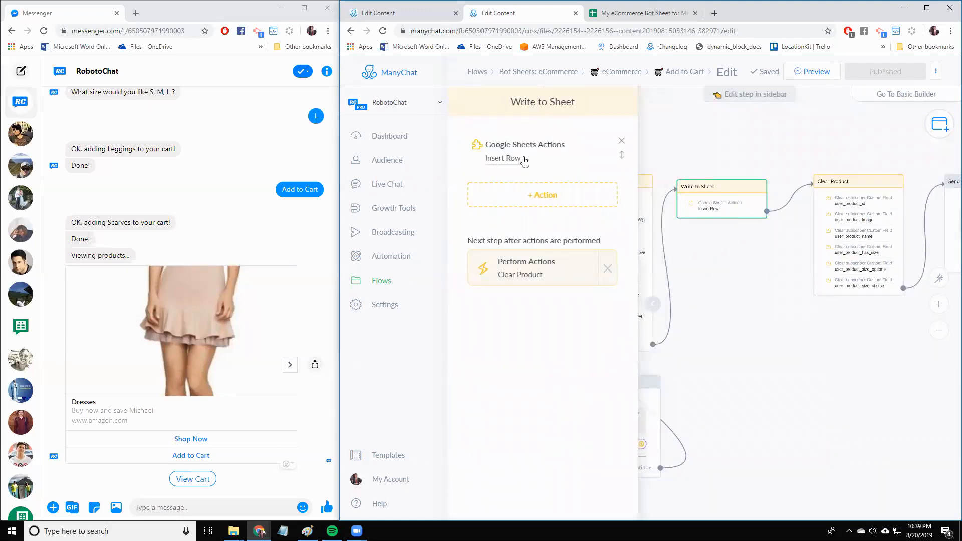
{"action": "left_click", "coordinate": [502, 159]}
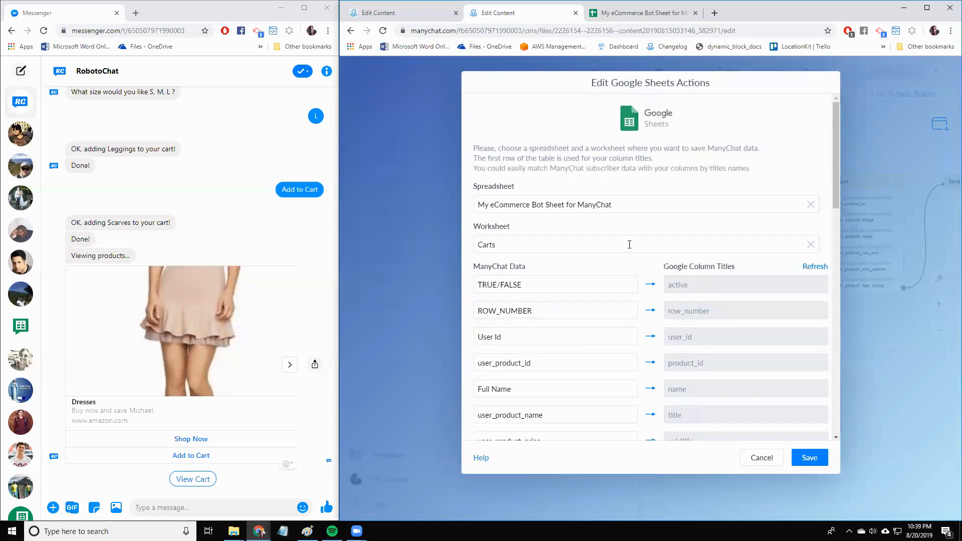
{"action": "scroll", "coordinate": [629, 244], "scroll_direction": "down", "scroll_amount": 4}
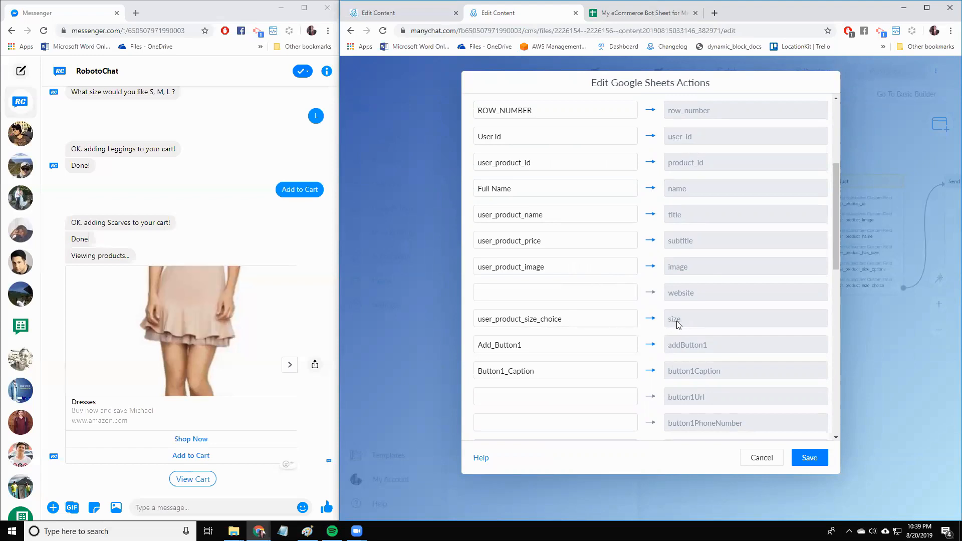
Switch to the Google Sheets spreadsheet and show the Carts worksheet
{"action": "left_click", "coordinate": [643, 20]}
{"action": "left_click", "coordinate": [511, 475]}
{"action": "left_click", "coordinate": [505, 507]}
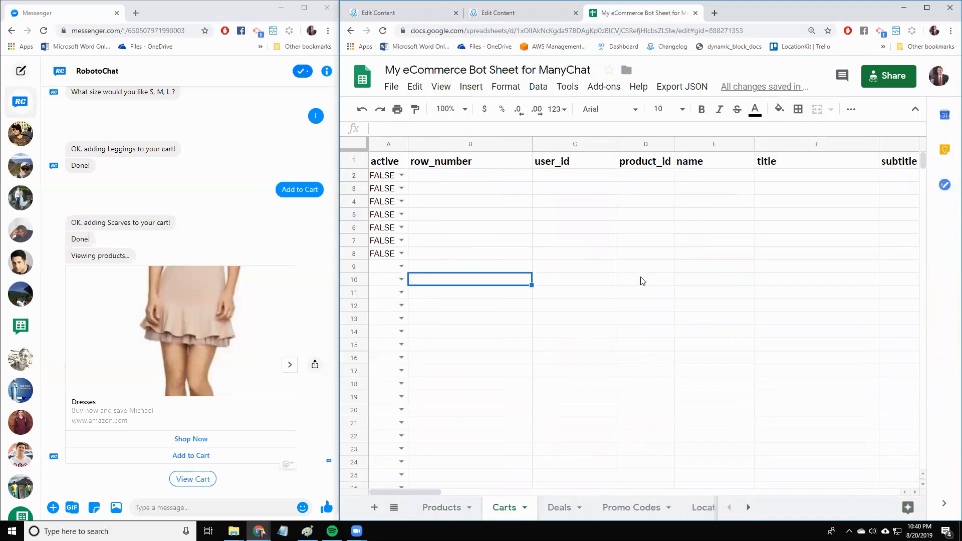
Show the View Products flow, and in the Messenger chat add Dresses to the cart with the size reply "Small"
{"action": "left_click", "coordinate": [437, 18]}
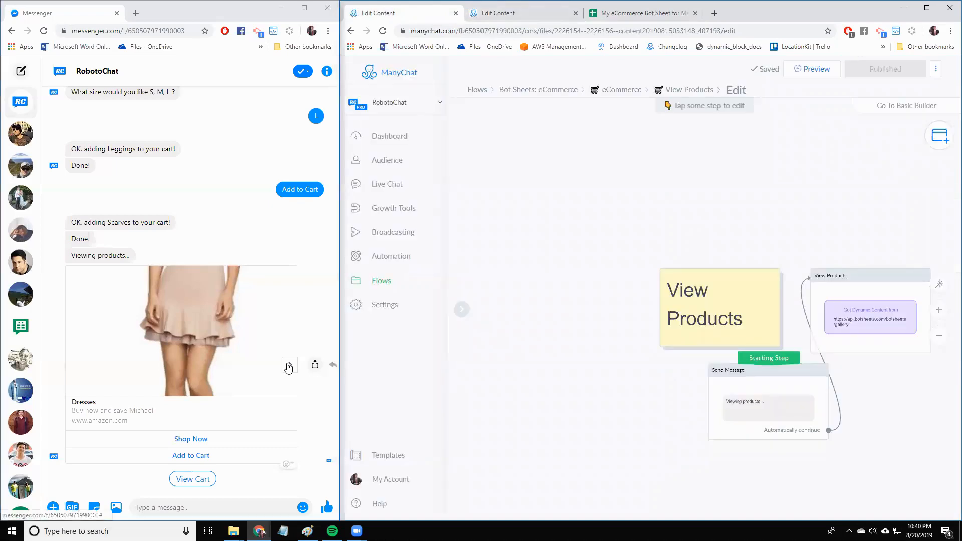
{"action": "left_click", "coordinate": [290, 365]}
{"action": "left_click", "coordinate": [72, 364]}
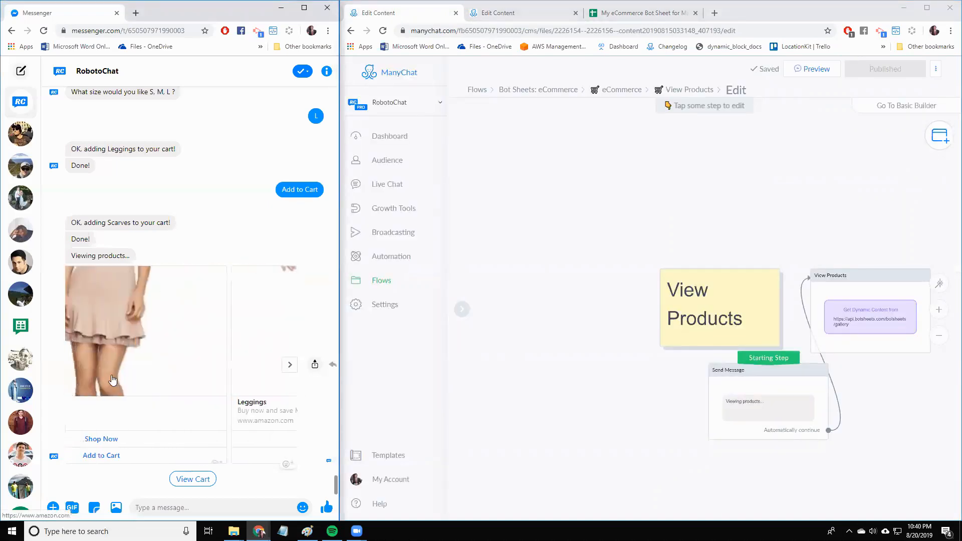
{"action": "left_click", "coordinate": [199, 457]}
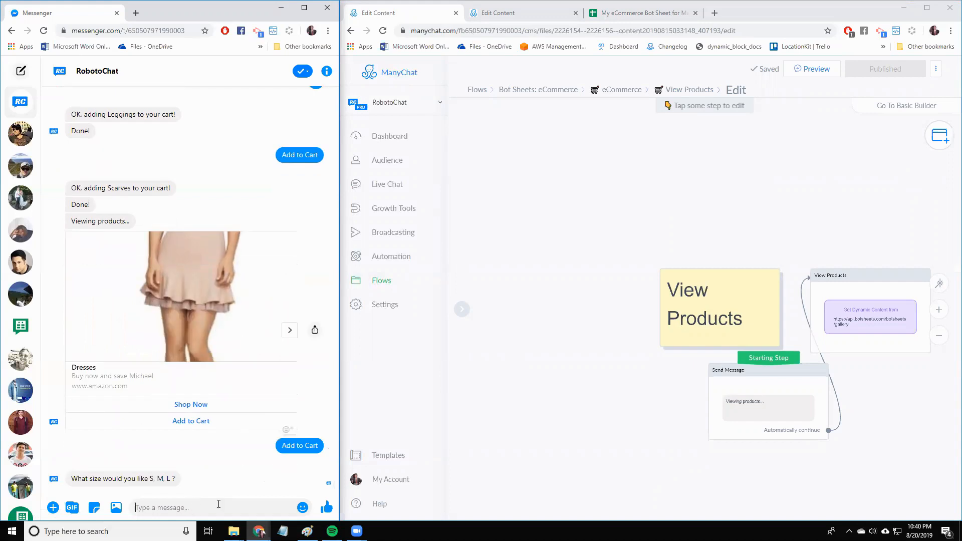
{"action": "type", "text": "Small"}
{"action": "key", "text": "Return"}
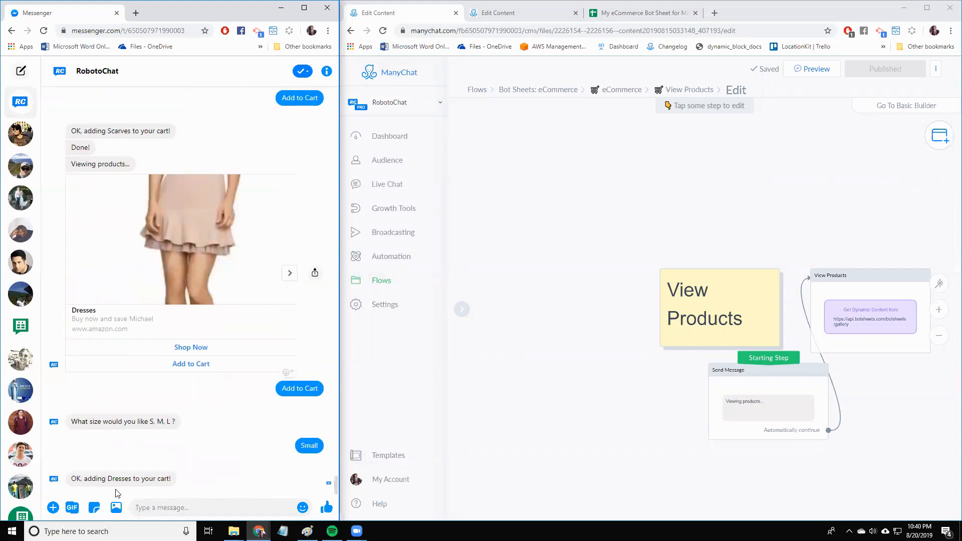
Return to the Carts worksheet and check the size cell of the new Dresses row
{"action": "left_click", "coordinate": [669, 13]}
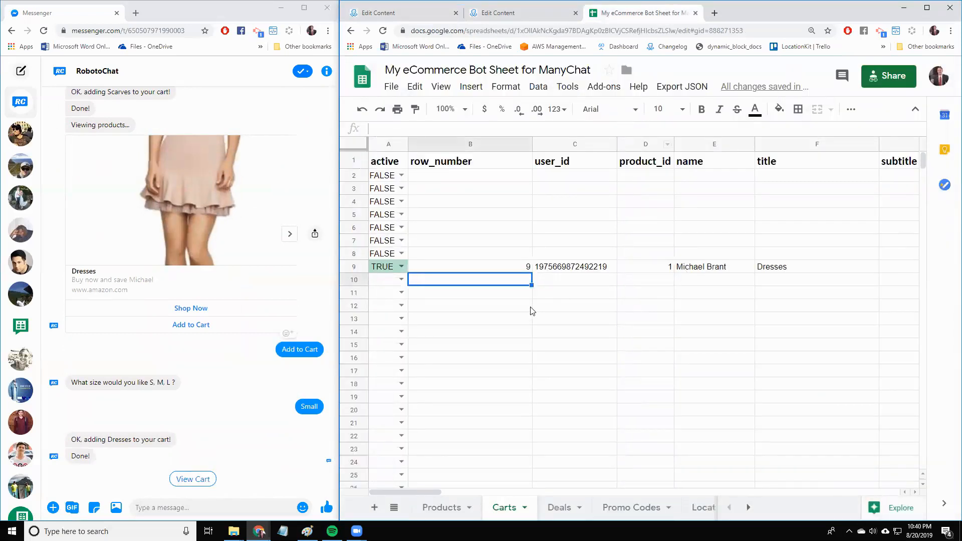
{"action": "left_click_drag", "start_coordinate": [402, 490], "coordinate": [482, 484]}
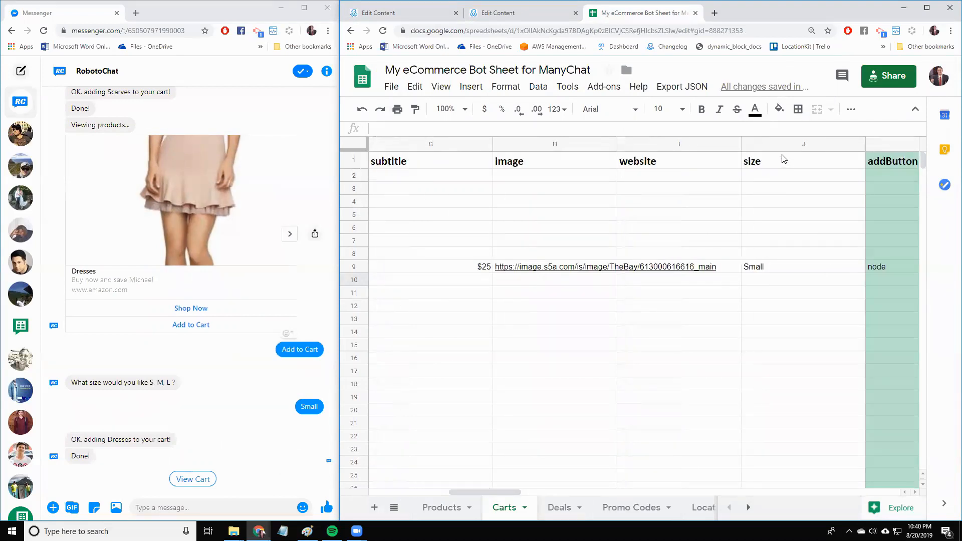
{"action": "left_click", "coordinate": [786, 269]}
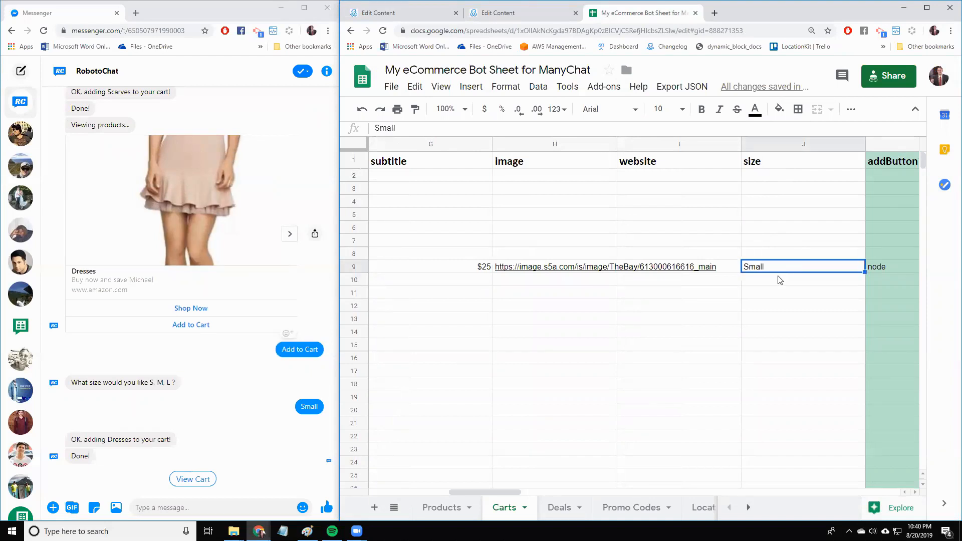
Request the cart contents from RobotoChat in the Messenger chat
{"action": "left_click", "coordinate": [191, 479]}
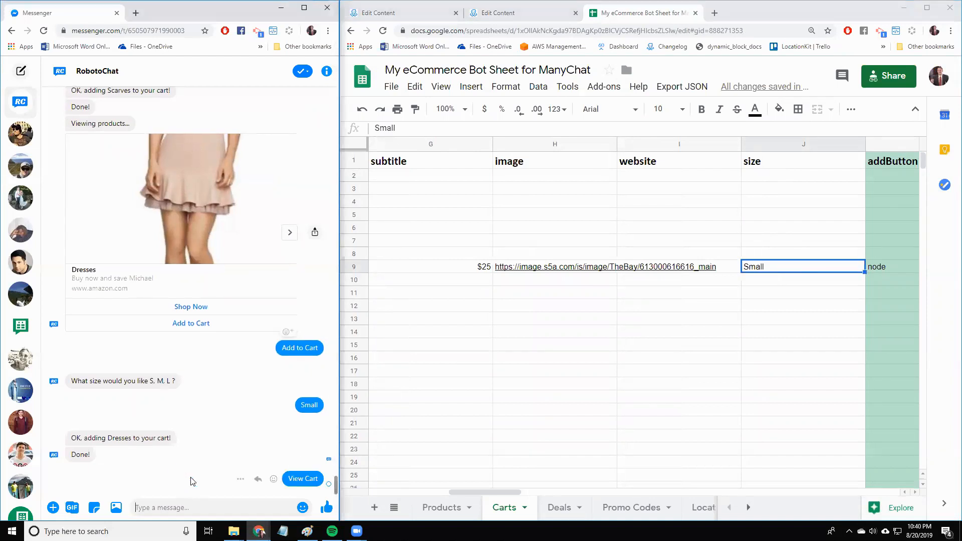